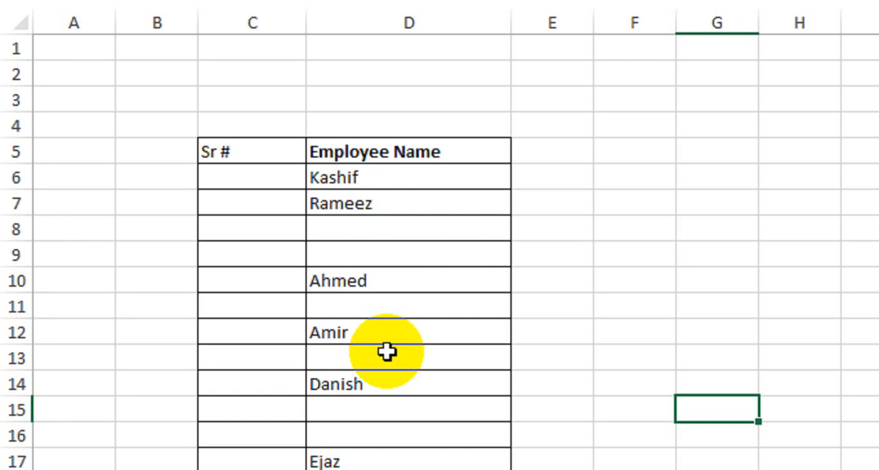
# Review the Employee Name list with its blank rows and the empty Sr # cells beside it
pyautogui.moveTo(353, 181); pyautogui.dragTo(353, 371)
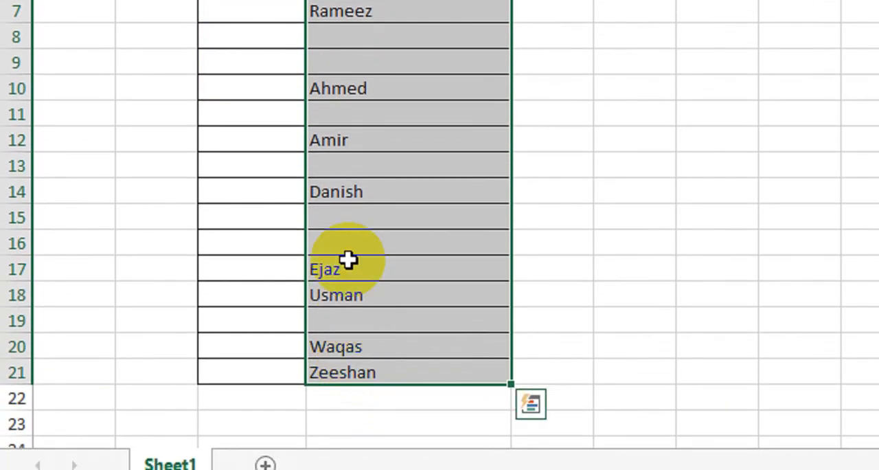
pyautogui.scroll(2, 365, 51)
pyautogui.click(364, 51)
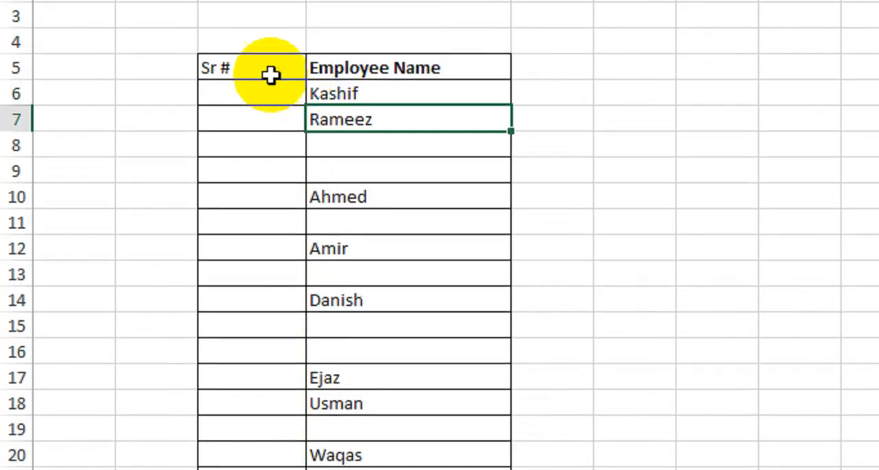
pyautogui.scroll(1, 270, 76)
pyautogui.moveTo(257, 118); pyautogui.dragTo(235, 352)
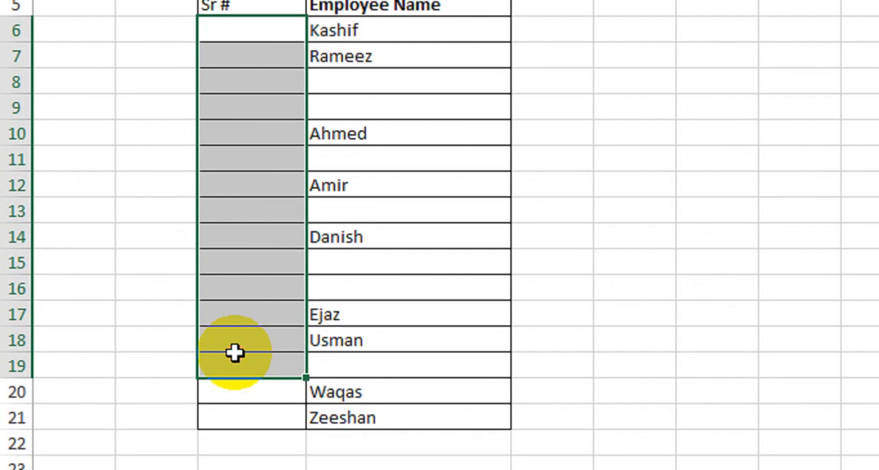
pyautogui.click(388, 56)
# Enter 1 and 2 in C6 and C7 and fill the number series down the Sr # column to row 21
pyautogui.click(291, 32)
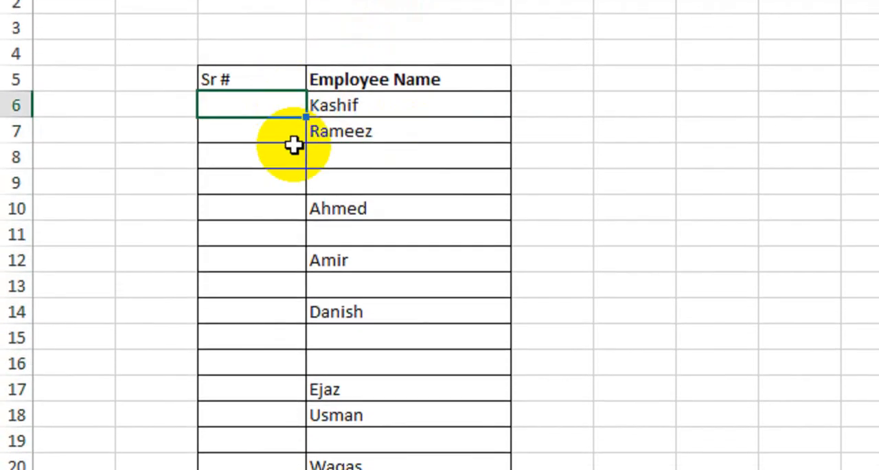
pyautogui.write('1')
pyautogui.press('Return')
pyautogui.write('2')
pyautogui.press('Return')
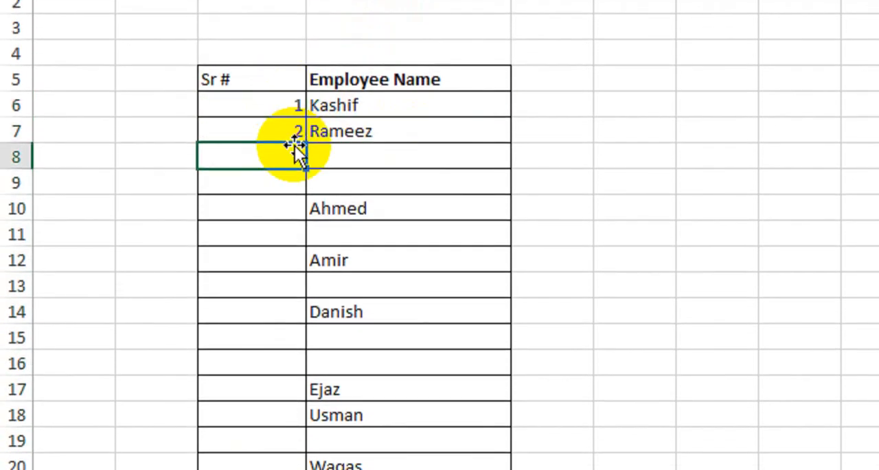
pyautogui.moveTo(272, 118); pyautogui.dragTo(261, 397)
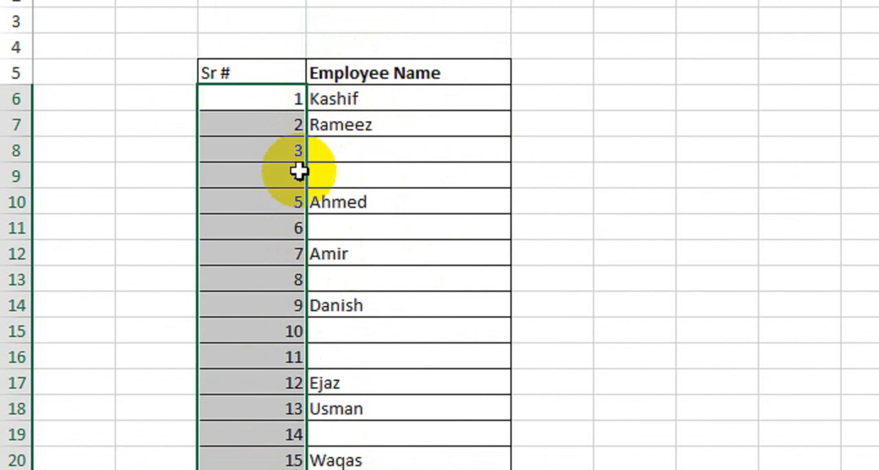
# Clear the filled number series from the Sr # column
pyautogui.click(344, 157)
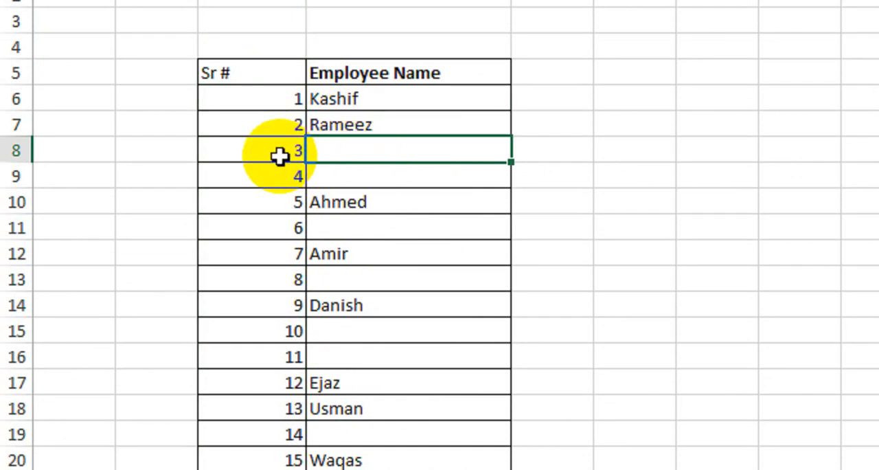
pyautogui.moveTo(234, 99); pyautogui.dragTo(231, 426)
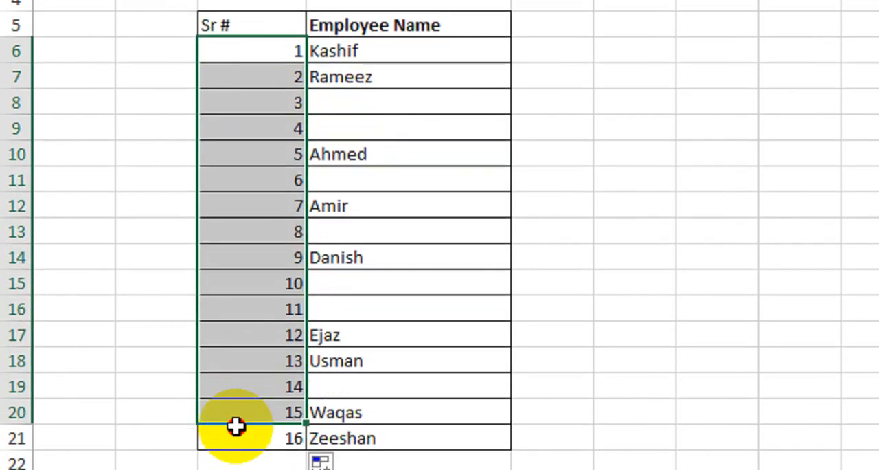
pyautogui.press('Delete')
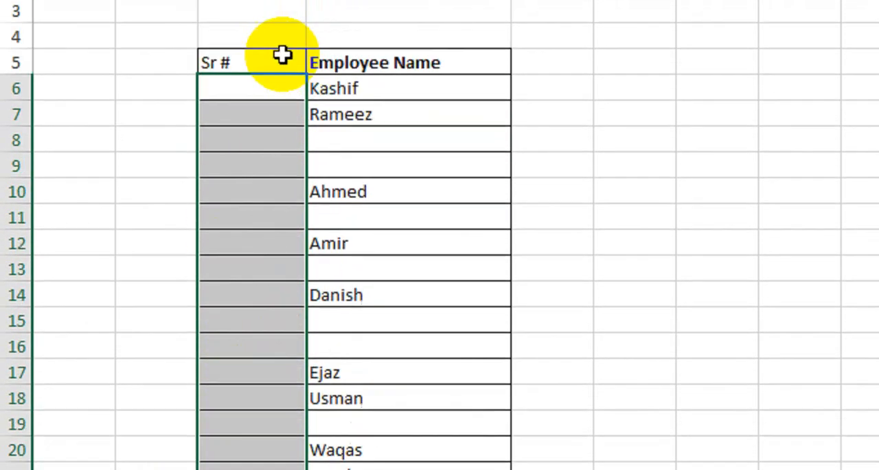
# Number only the named rows manually, entering 1 in C6, 2 in C7, 3 in C10, 4 in C12 and 5 in C14
pyautogui.click(275, 114)
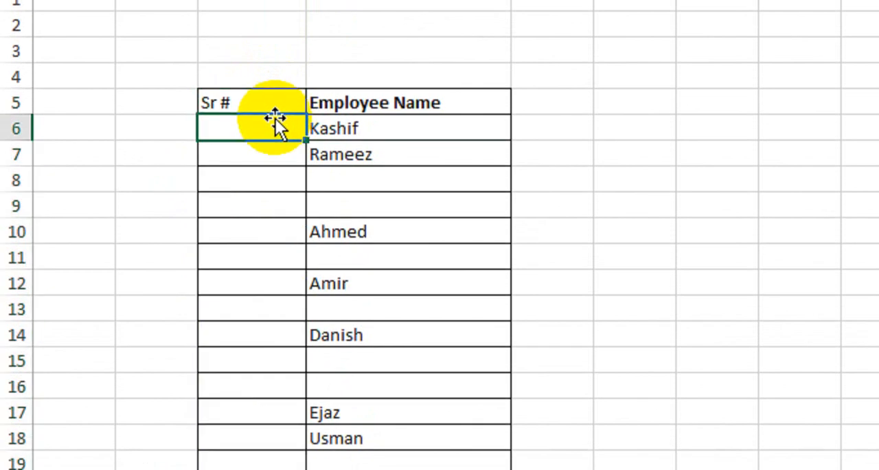
pyautogui.write('1')
pyautogui.press('Return')
pyautogui.write('2')
pyautogui.press('Return')
pyautogui.press('Return')
pyautogui.press('Return')
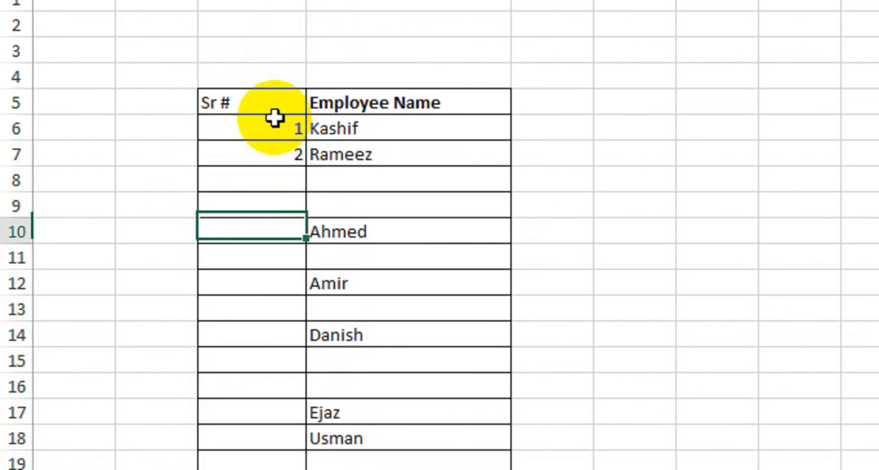
pyautogui.write('3')
pyautogui.press('Return')
pyautogui.press('Return')
pyautogui.write('4')
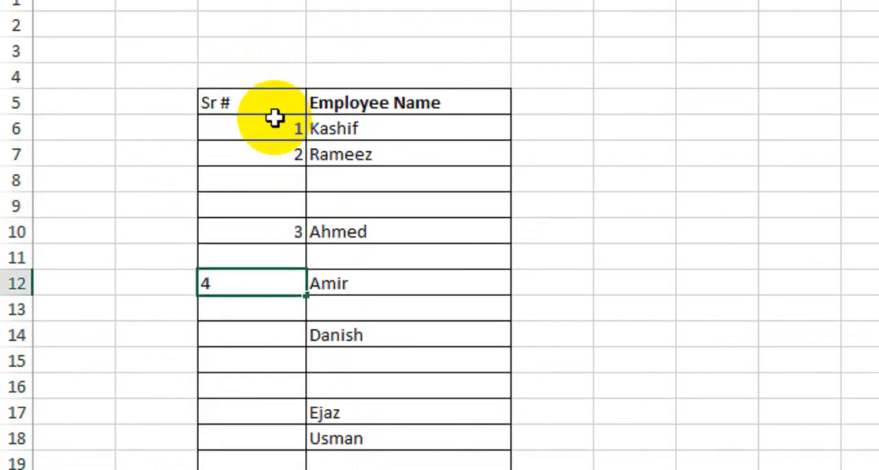
pyautogui.press('Return')
pyautogui.press('Return')
pyautogui.write('5')
pyautogui.press('Return')
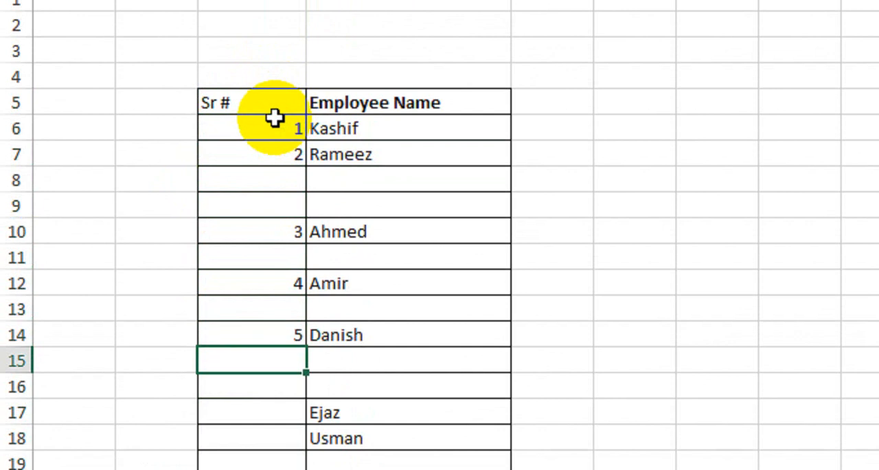
# Clear the manually entered serial numbers from C6:C14
pyautogui.moveTo(277, 131); pyautogui.dragTo(257, 349)
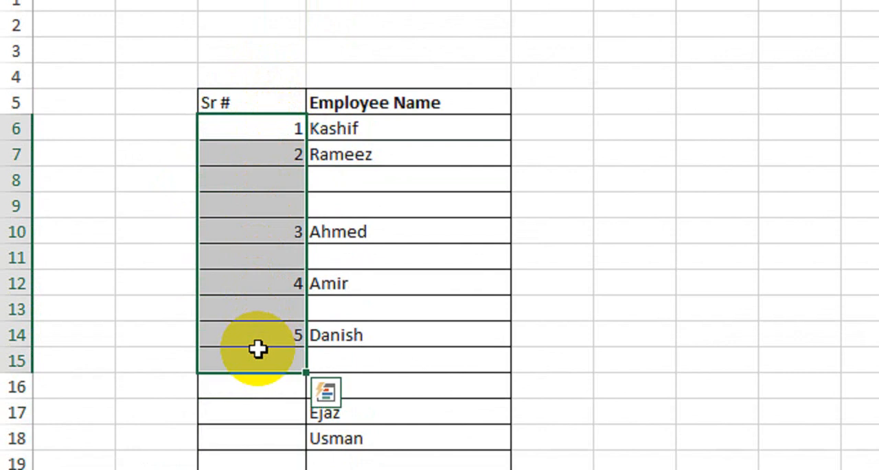
pyautogui.scroll(-2, 298, 411)
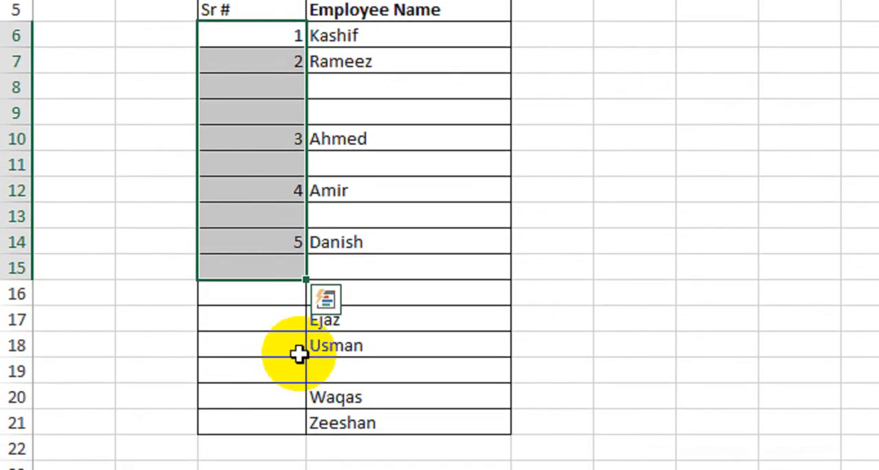
pyautogui.scroll(1, 314, 112)
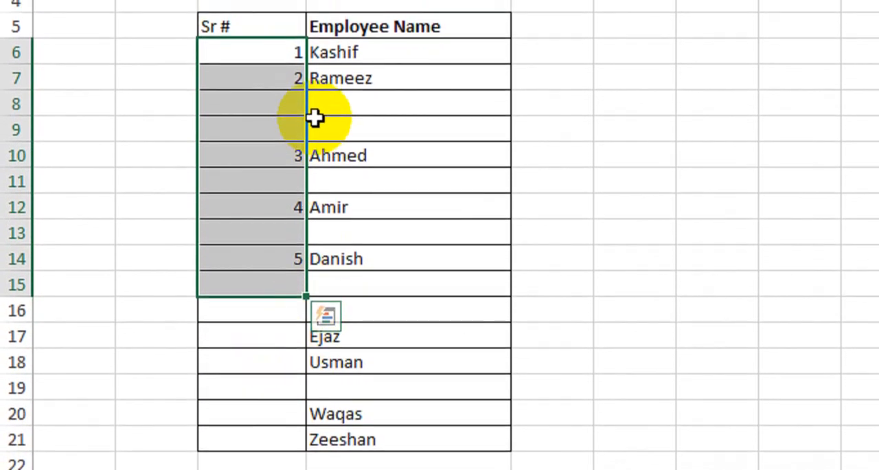
pyautogui.scroll(2, 302, 110)
pyautogui.moveTo(265, 113); pyautogui.dragTo(250, 353)
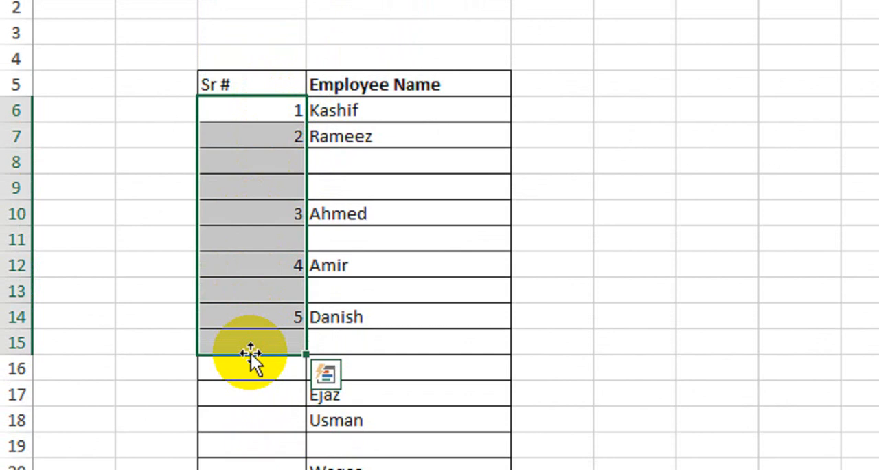
pyautogui.scroll(1, 255, 151)
pyautogui.moveTo(255, 118); pyautogui.dragTo(238, 314)
pyautogui.press('Delete')
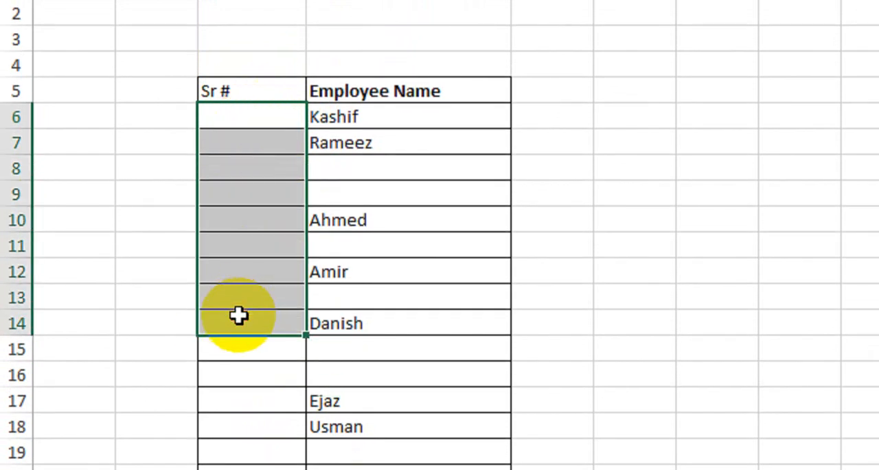
# Enter =COUNTA($D$6:D6) in C6, with the range's first reference made absolute
pyautogui.click(253, 117)
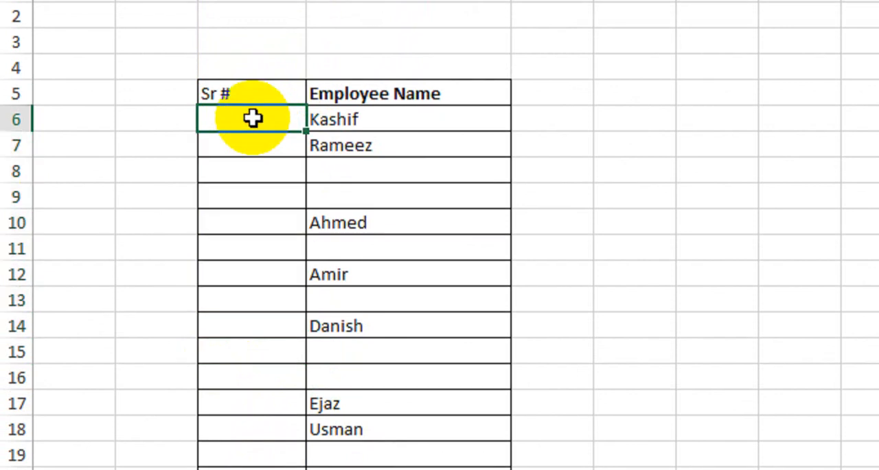
pyautogui.write('=counta')
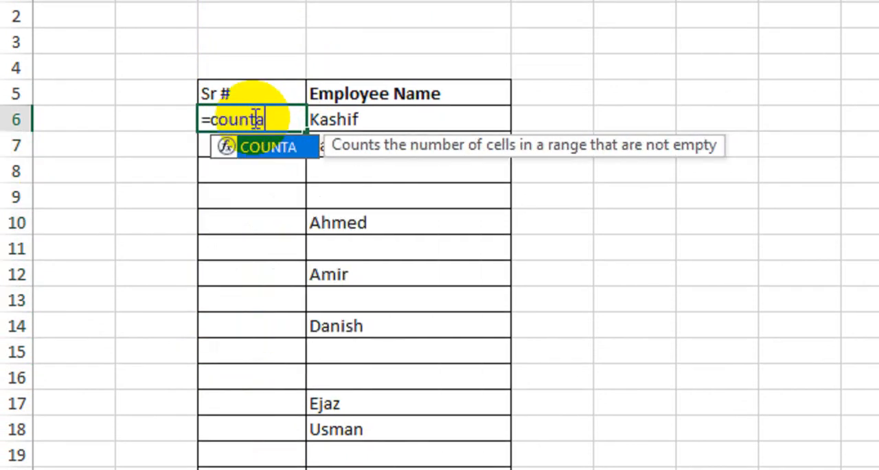
pyautogui.press('Tab')
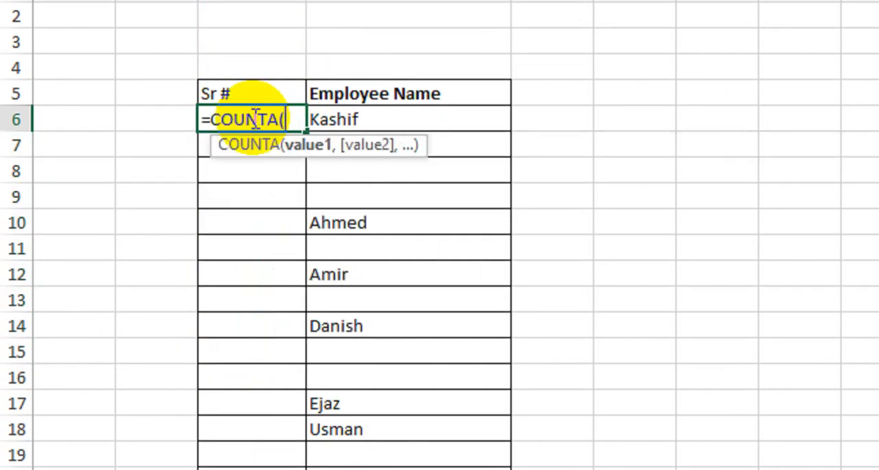
pyautogui.click(379, 118)
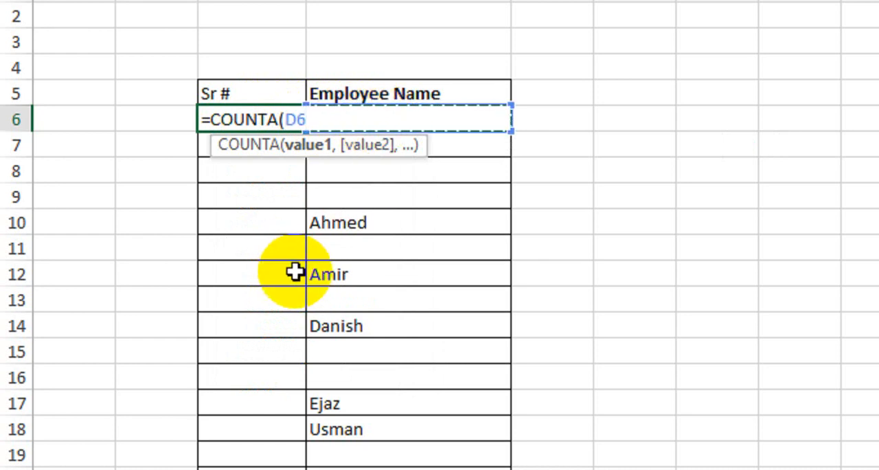
pyautogui.write(':D6')
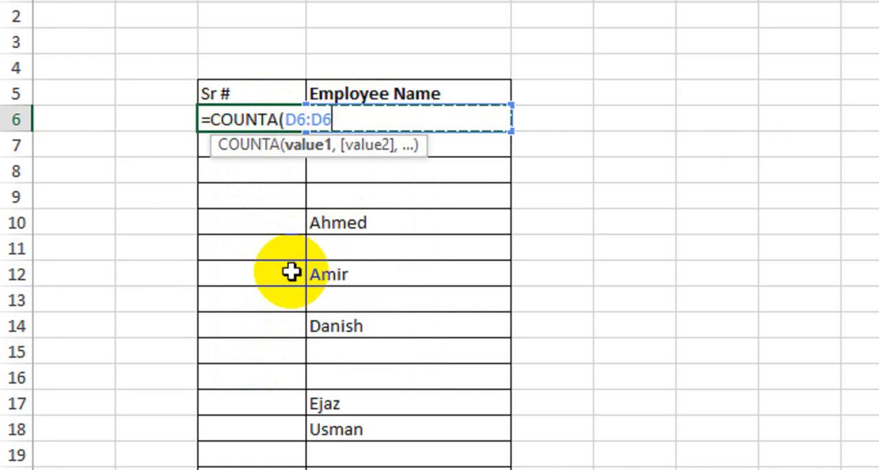
pyautogui.write(')')
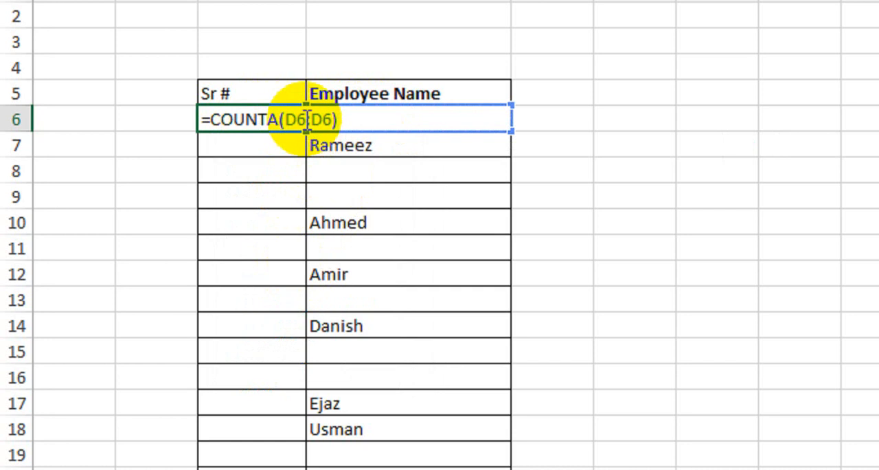
pyautogui.click(284, 121)
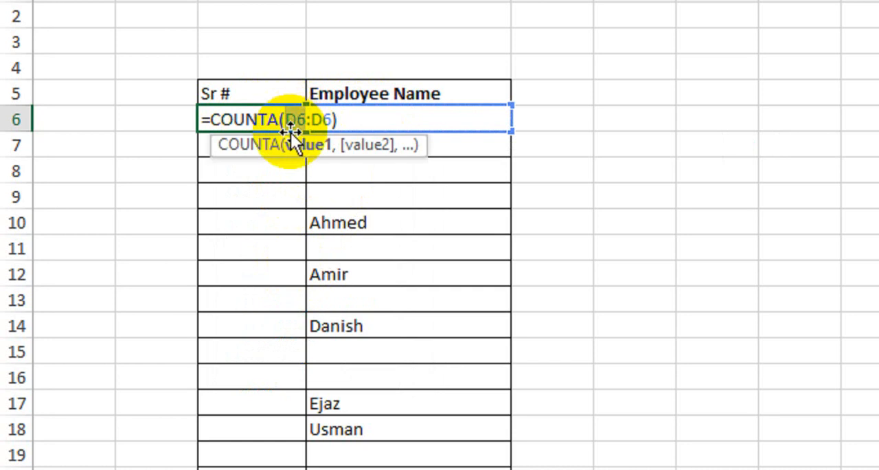
pyautogui.press('F4')
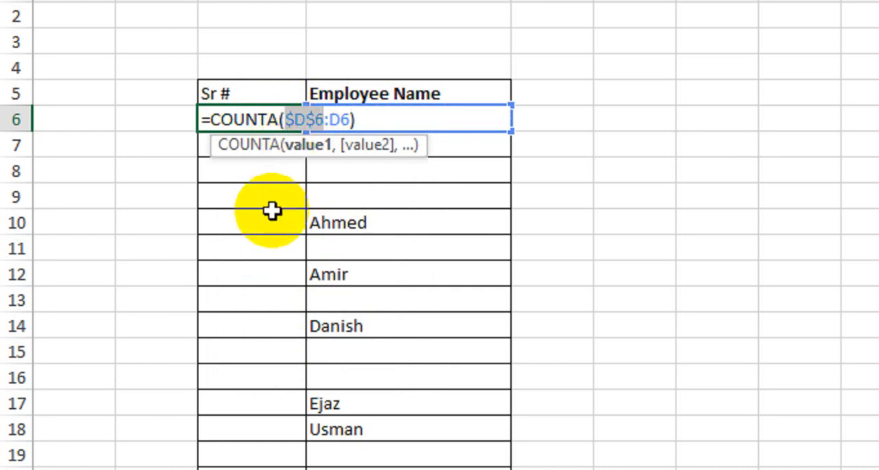
pyautogui.press('Return')
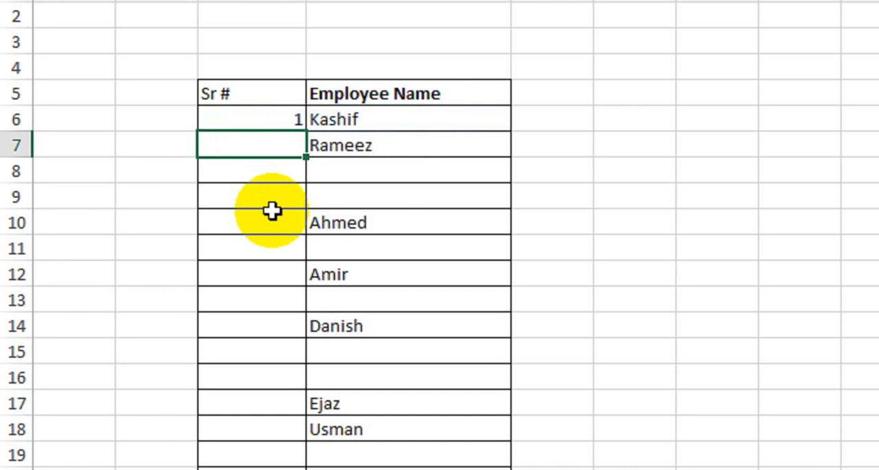
# Fill the COUNTA formula from C6 down the Sr # column alongside the employee rows
pyautogui.click(250, 122)
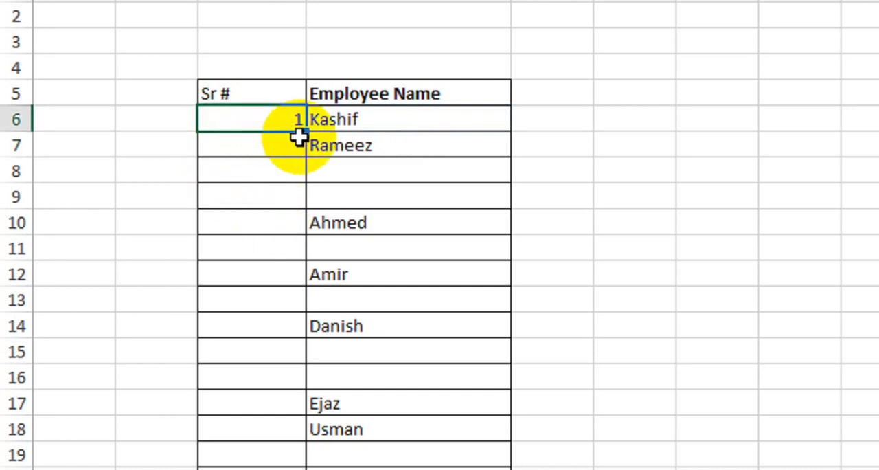
pyautogui.moveTo(306, 134); pyautogui.dragTo(311, 359)
pyautogui.scroll(2, 313, 59)
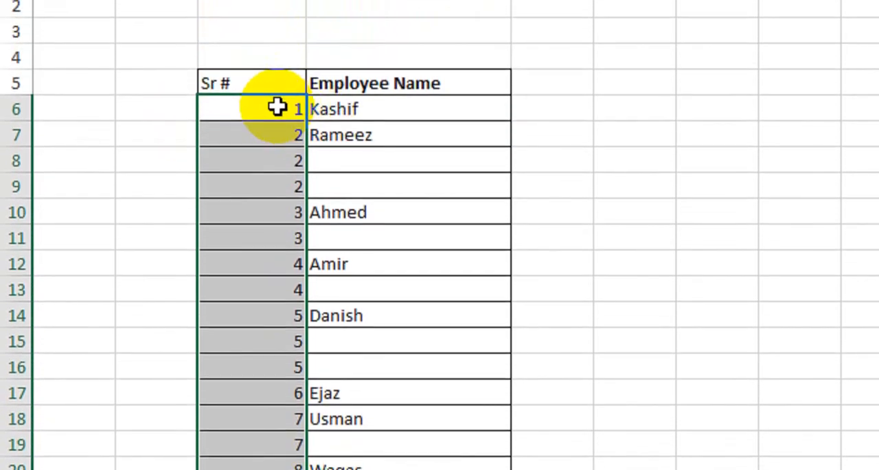
# Compare the serial numbers of the named rows with those of the blank rows in rows 6 to 14
pyautogui.click(281, 116)
pyautogui.moveTo(284, 142); pyautogui.dragTo(375, 152)
pyautogui.moveTo(265, 172); pyautogui.dragTo(361, 184)
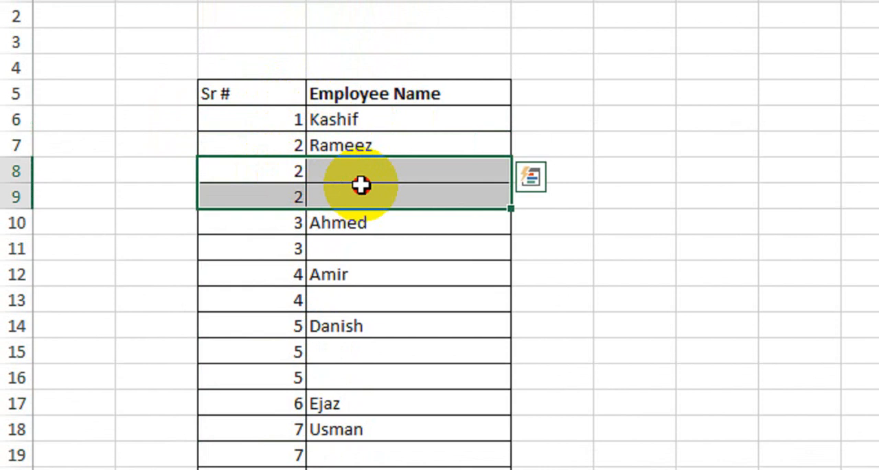
pyautogui.moveTo(272, 222); pyautogui.dragTo(383, 222)
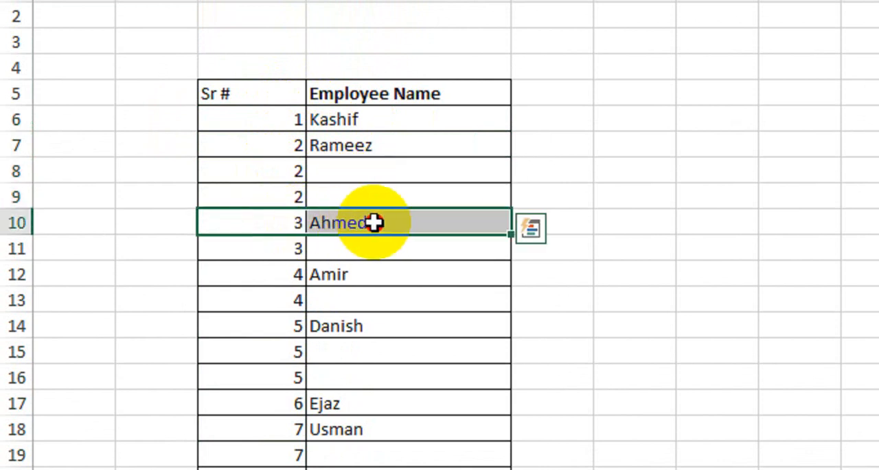
pyautogui.moveTo(273, 247); pyautogui.dragTo(359, 251)
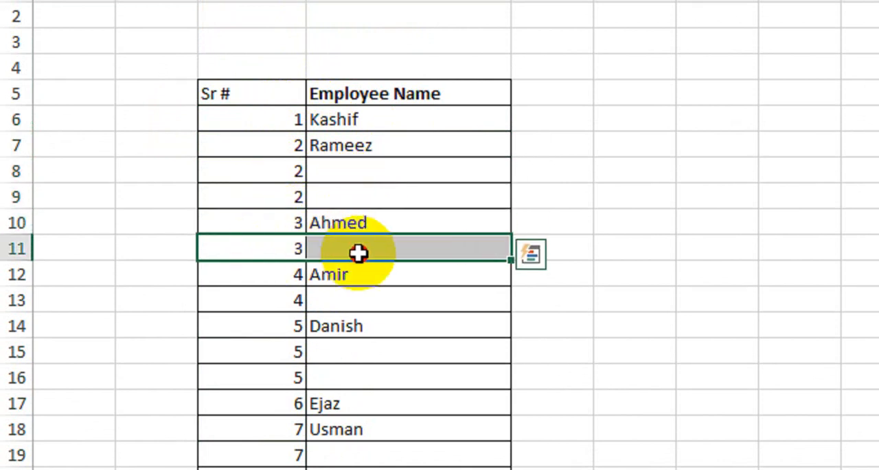
pyautogui.moveTo(257, 269); pyautogui.dragTo(337, 276)
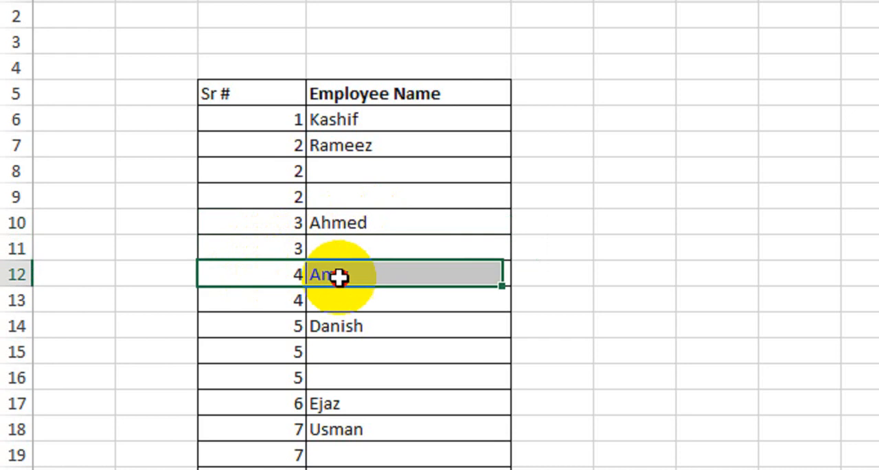
pyautogui.click(305, 296)
pyautogui.moveTo(312, 302); pyautogui.dragTo(357, 324)
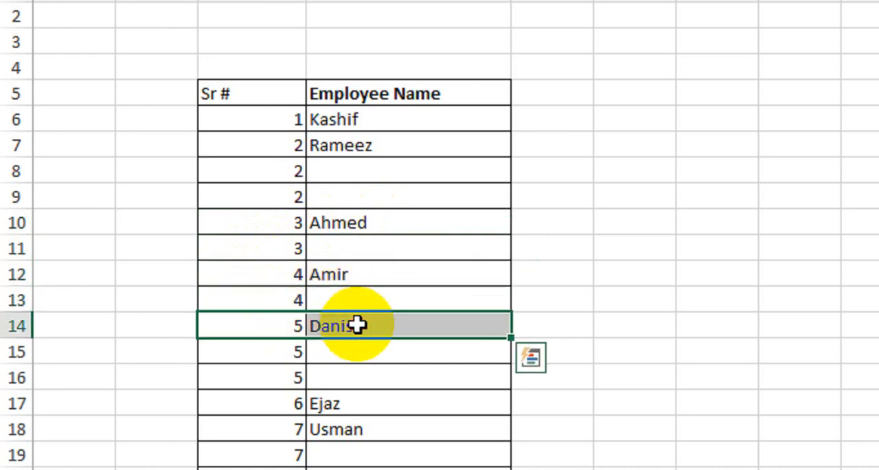
pyautogui.click(342, 176)
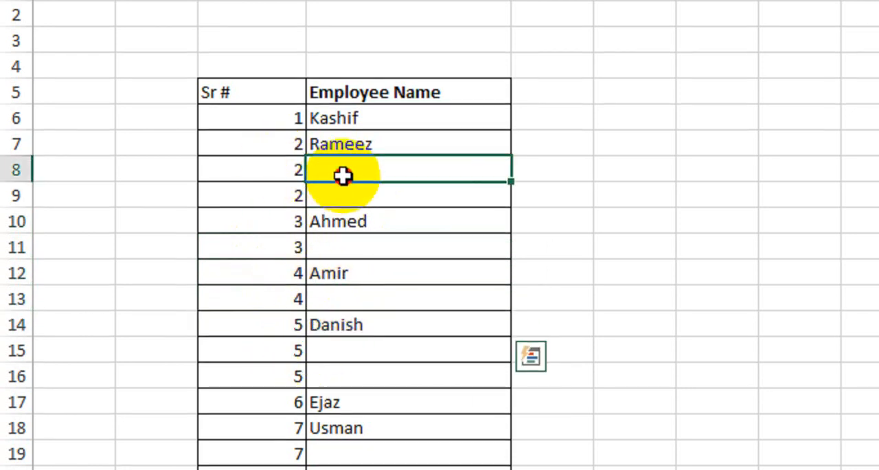
# Wrap the COUNTA formula in C6 in an IF function with D6="" as its logical test
pyautogui.moveTo(274, 167); pyautogui.dragTo(268, 195)
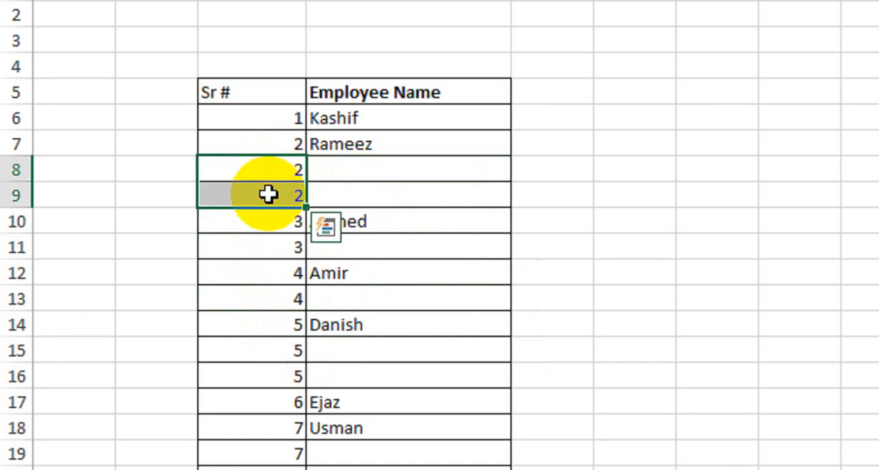
pyautogui.doubleClick(268, 118)
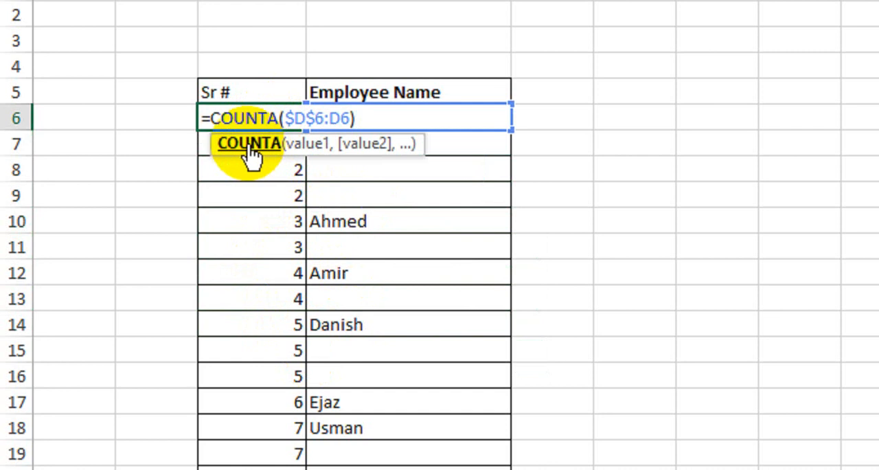
pyautogui.click(214, 119)
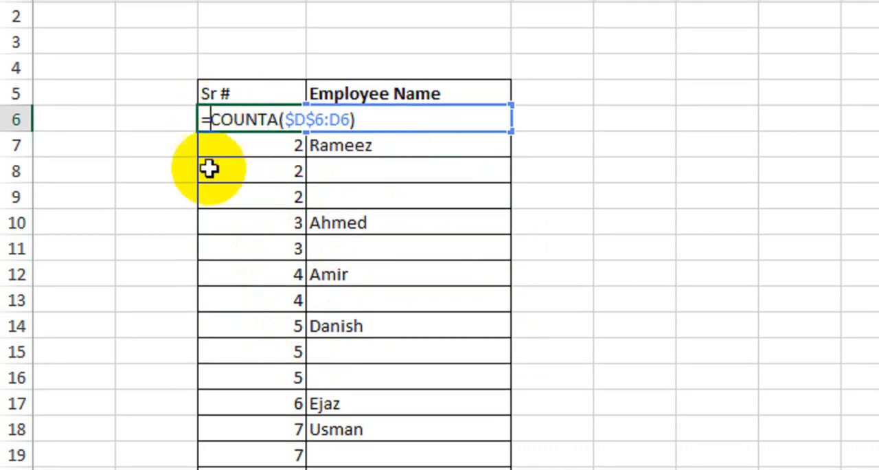
pyautogui.write('IF(')
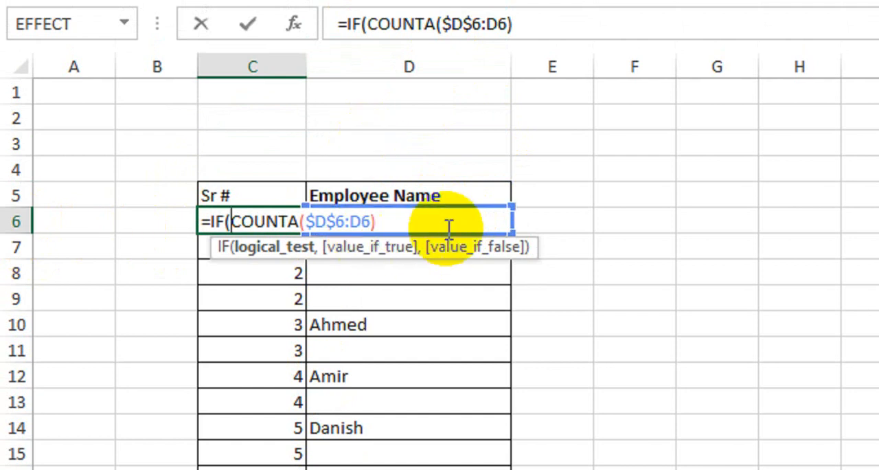
pyautogui.click(555, 220)
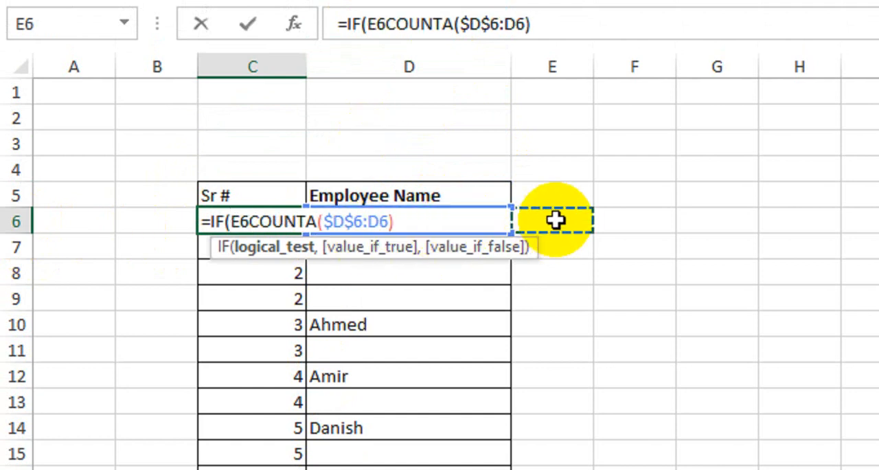
pyautogui.press('Left')
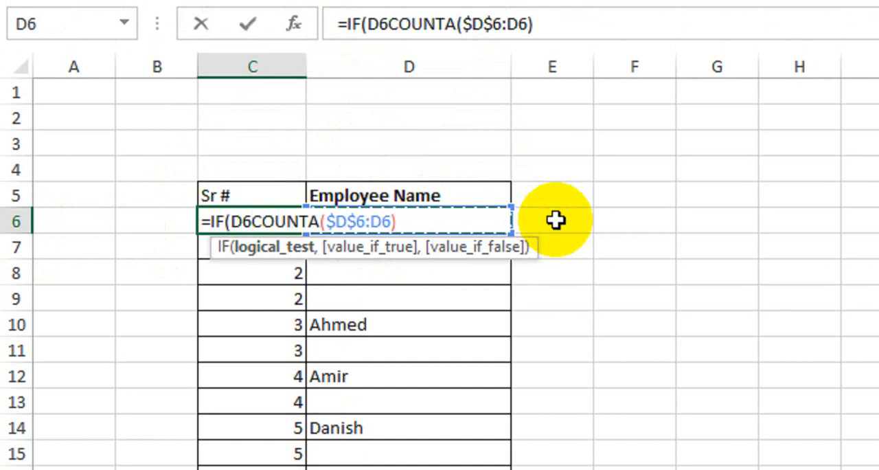
pyautogui.write('=')
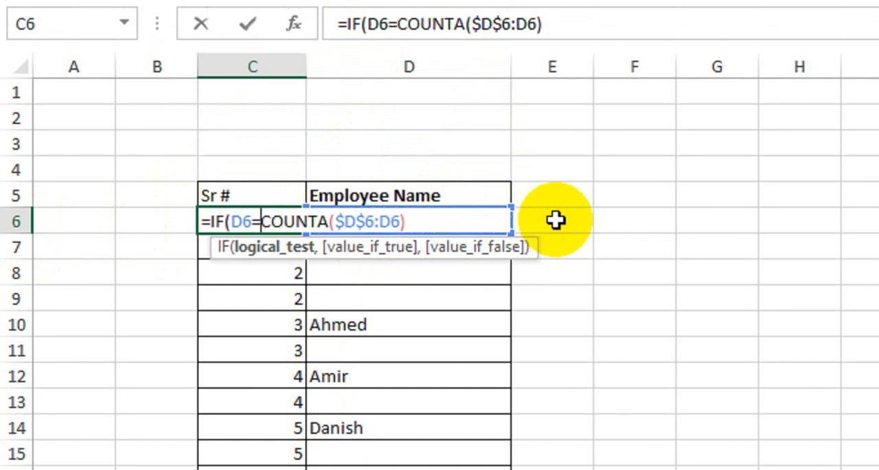
pyautogui.write('""')
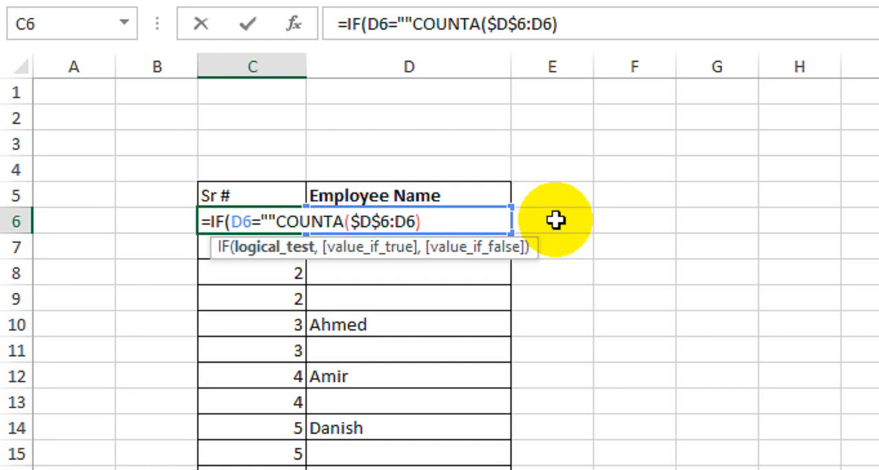
pyautogui.write(',')
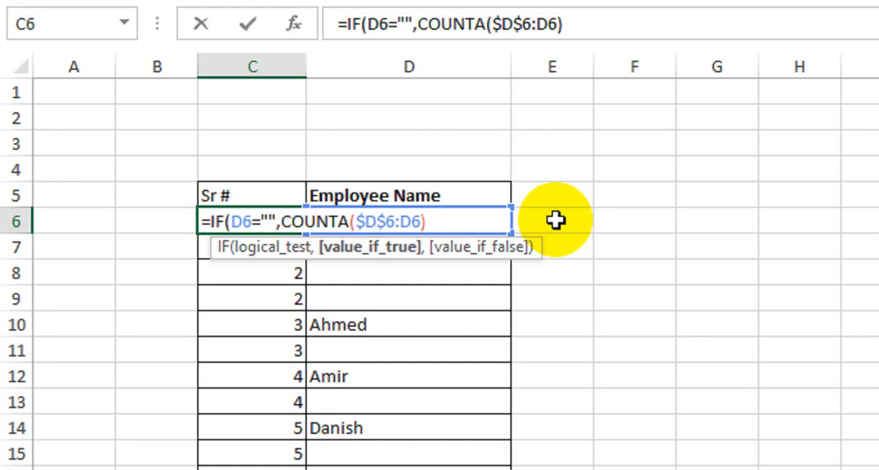
pyautogui.write('""')
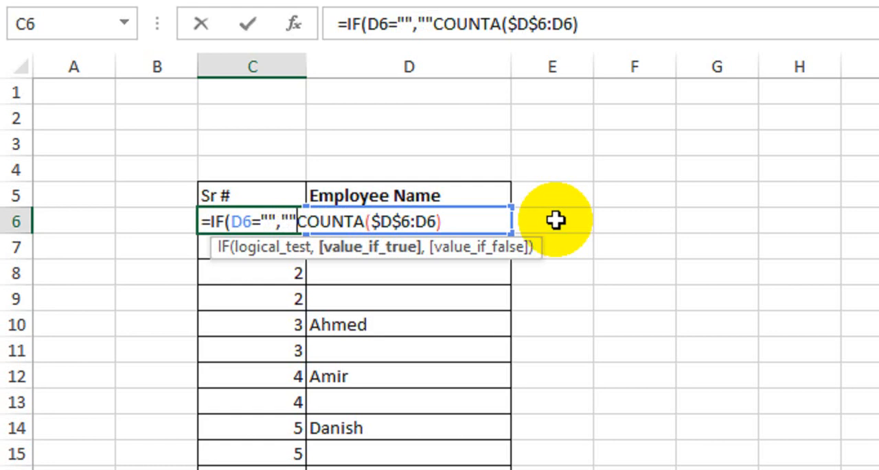
pyautogui.write(',')
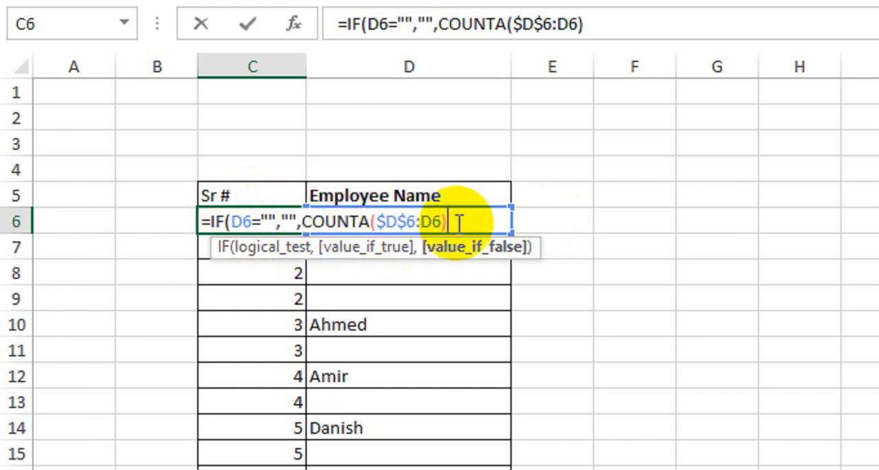
# Complete the IF formula in C6 with "" as the value if true and COUNTA($D$6:D6) as the value if false
pyautogui.write(')')
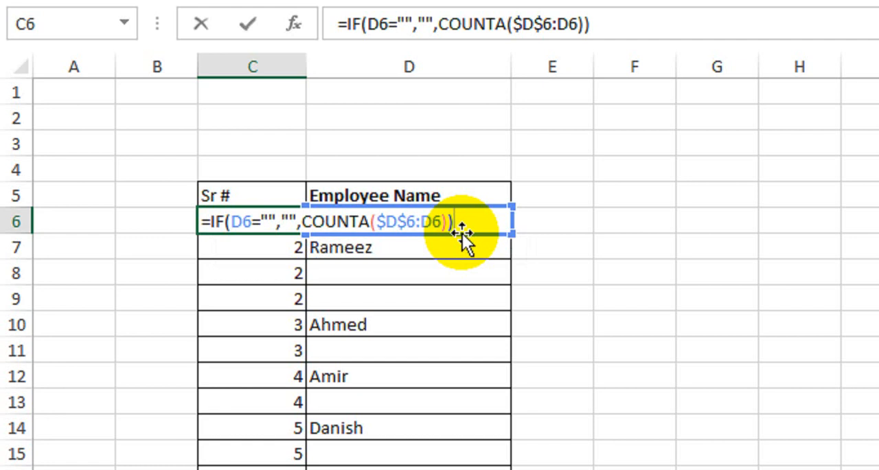
pyautogui.press('Return')
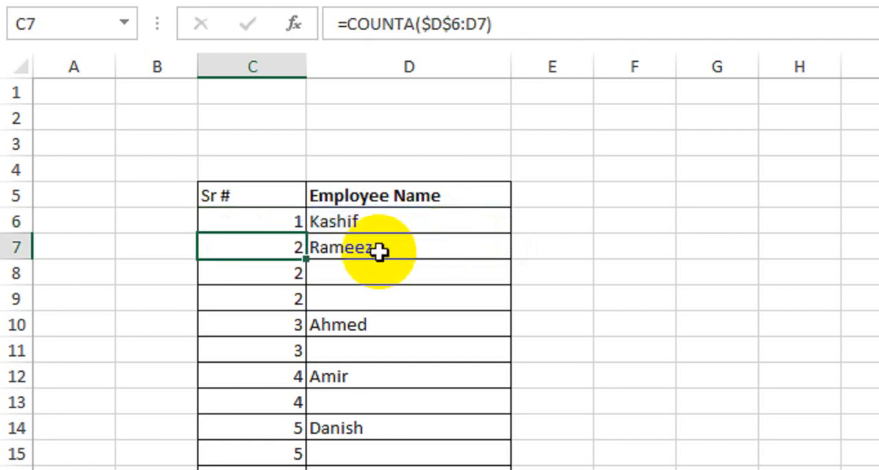
# Fill the IF formula from C6 down the Sr # column to C21
pyautogui.click(295, 219)
pyautogui.moveTo(305, 236); pyautogui.dragTo(276, 402)
pyautogui.scroll(2, 380, 81)
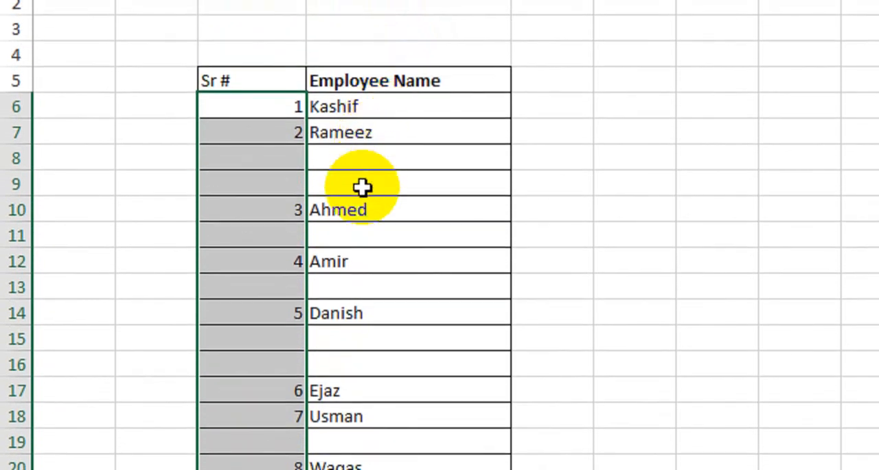
pyautogui.scroll(1, 261, 113)
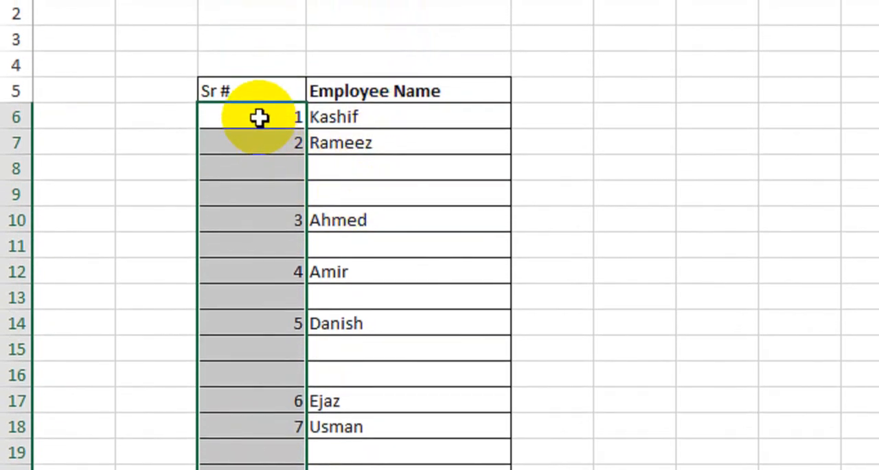
# Check the Sr # numbering from row 6 to row 18 against the named and blank employee rows
pyautogui.click(330, 172)
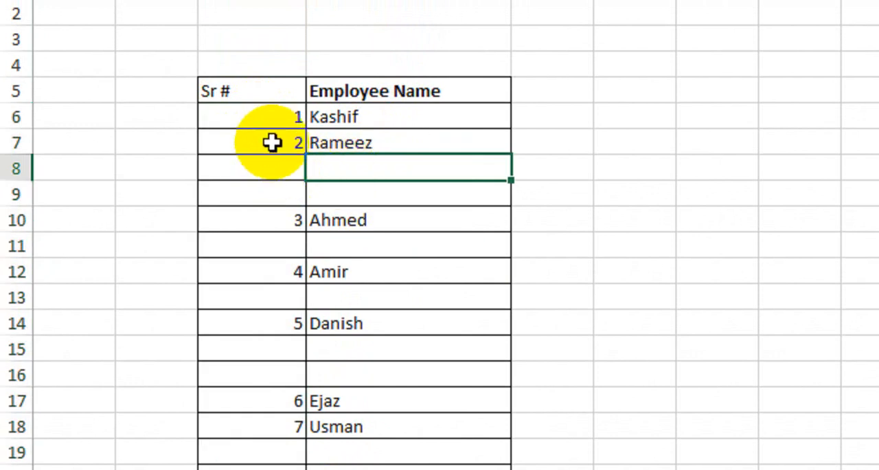
pyautogui.moveTo(270, 118); pyautogui.dragTo(251, 344)
pyautogui.click(398, 237)
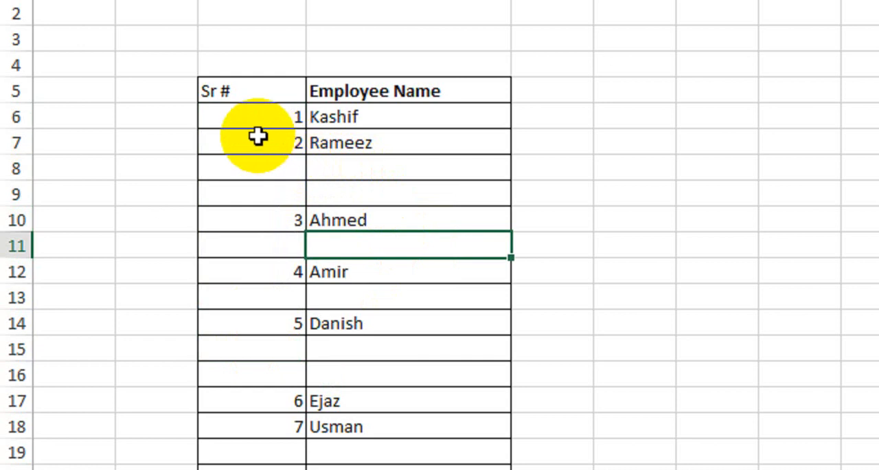
pyautogui.moveTo(243, 122); pyautogui.dragTo(224, 431)
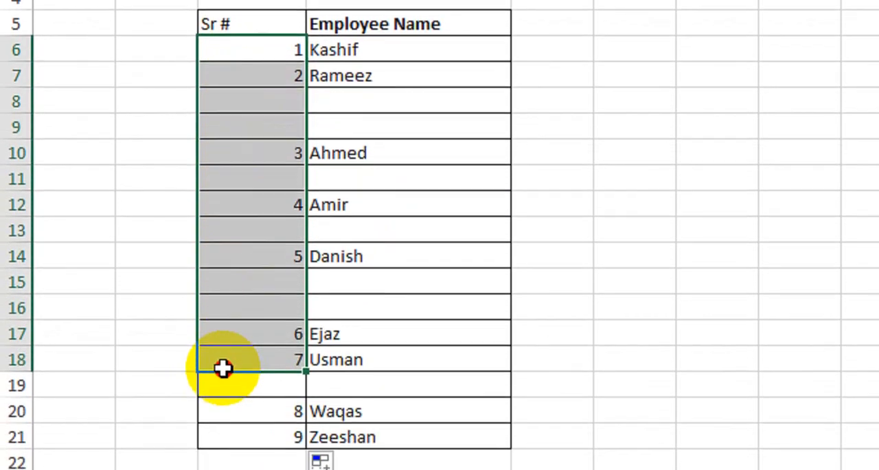
pyautogui.click(614, 135)
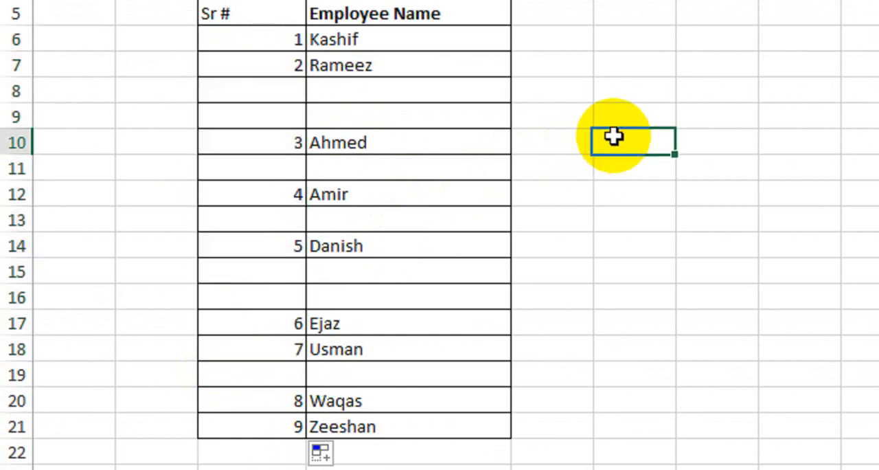